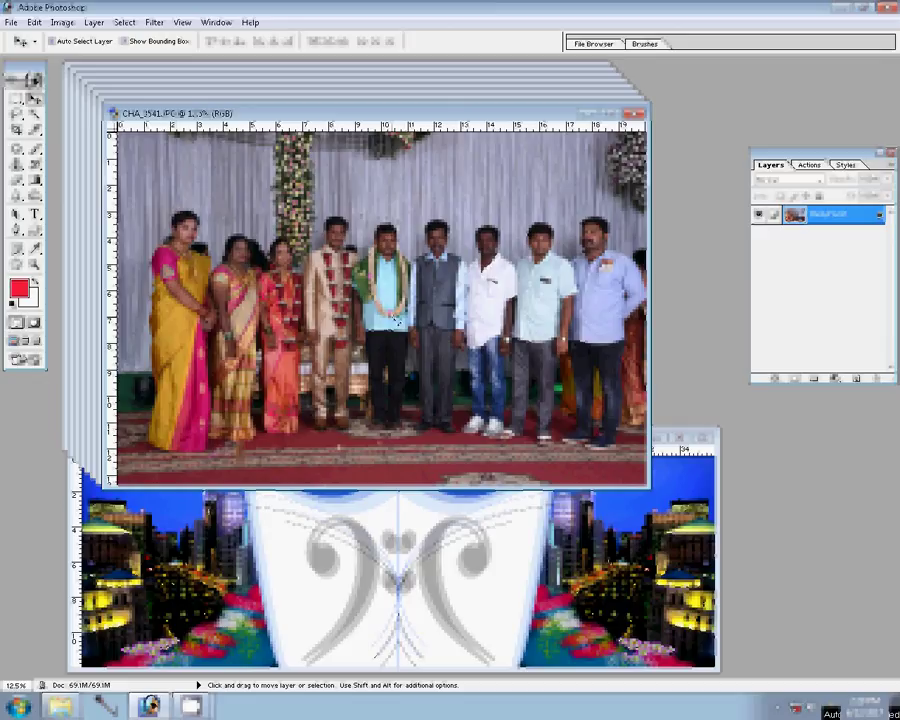
Shrink CHA_3541 via Image Size and paste it into 16.psd's lower-right corner.
key("ctrl+alt+i")
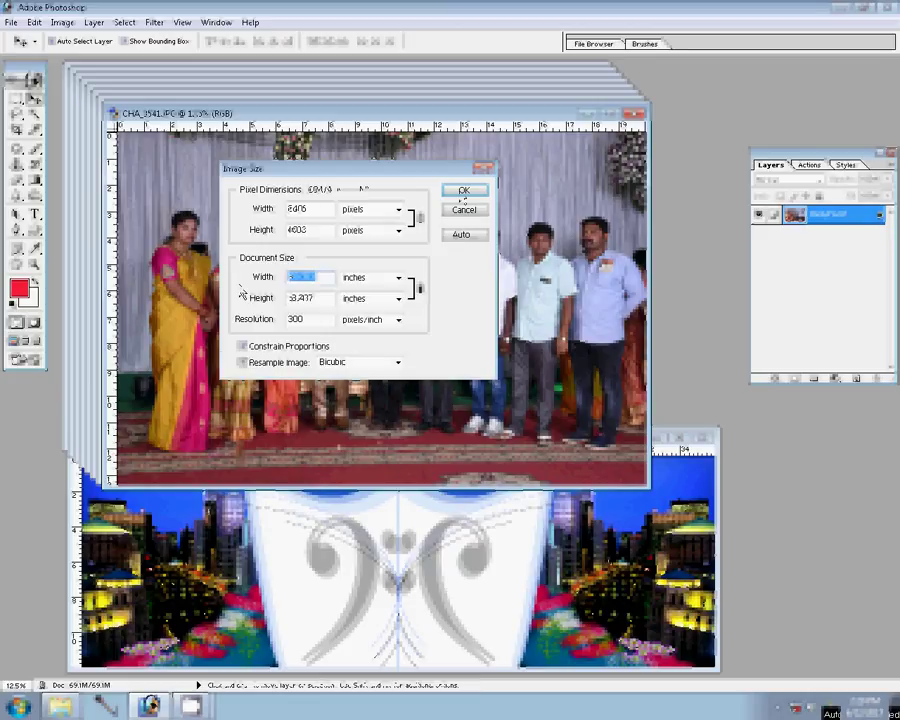
left_click(462, 191)
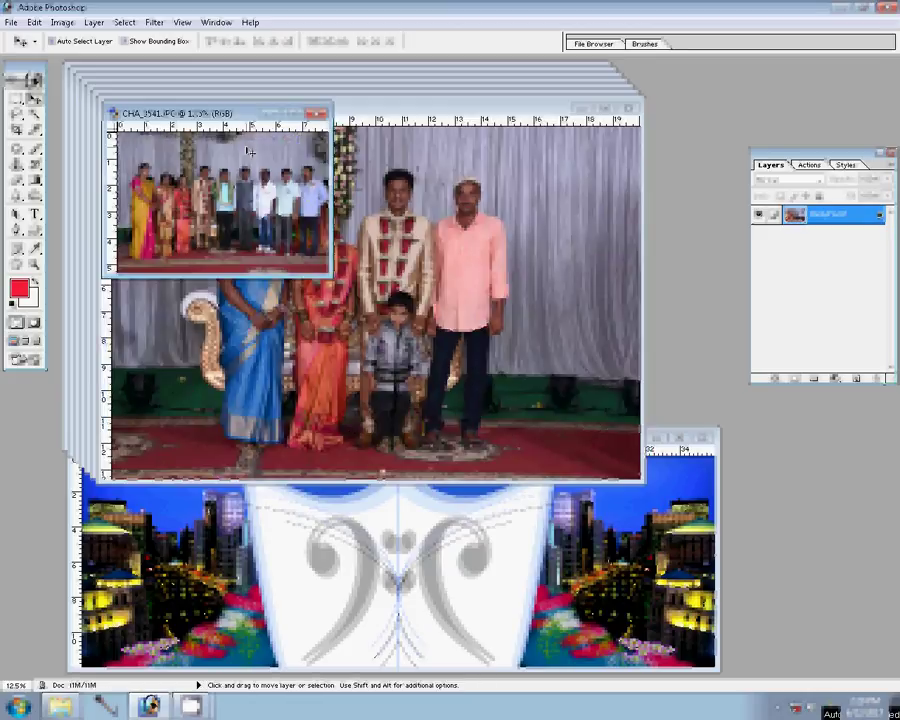
left_click(810, 165)
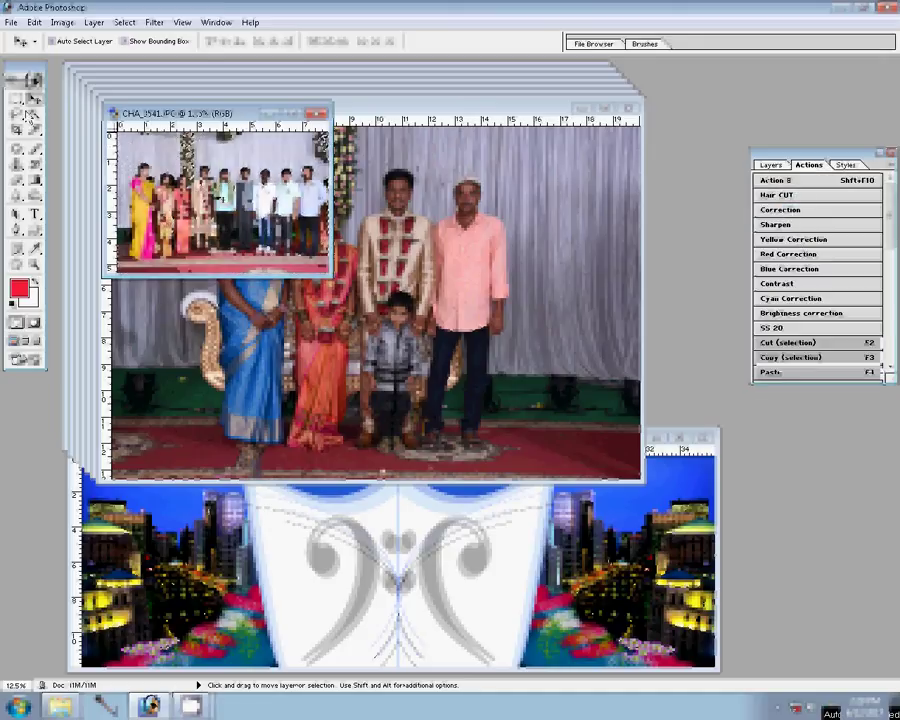
key("F4")
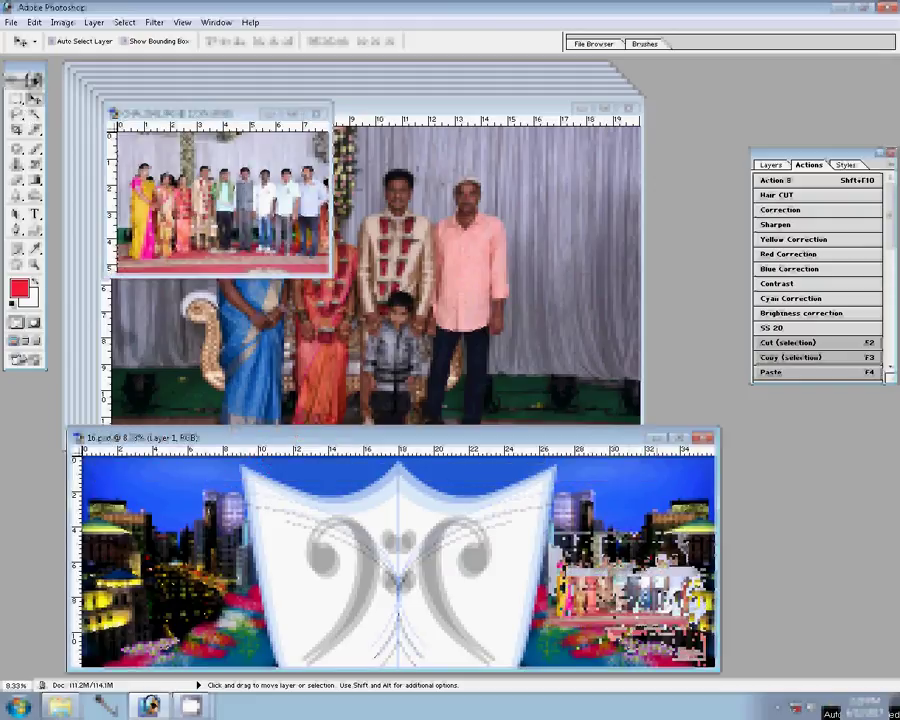
left_click(350, 268)
Resize CHA_3538 to 8 inches wide and paste it into the spread's upper right.
left_click(318, 113)
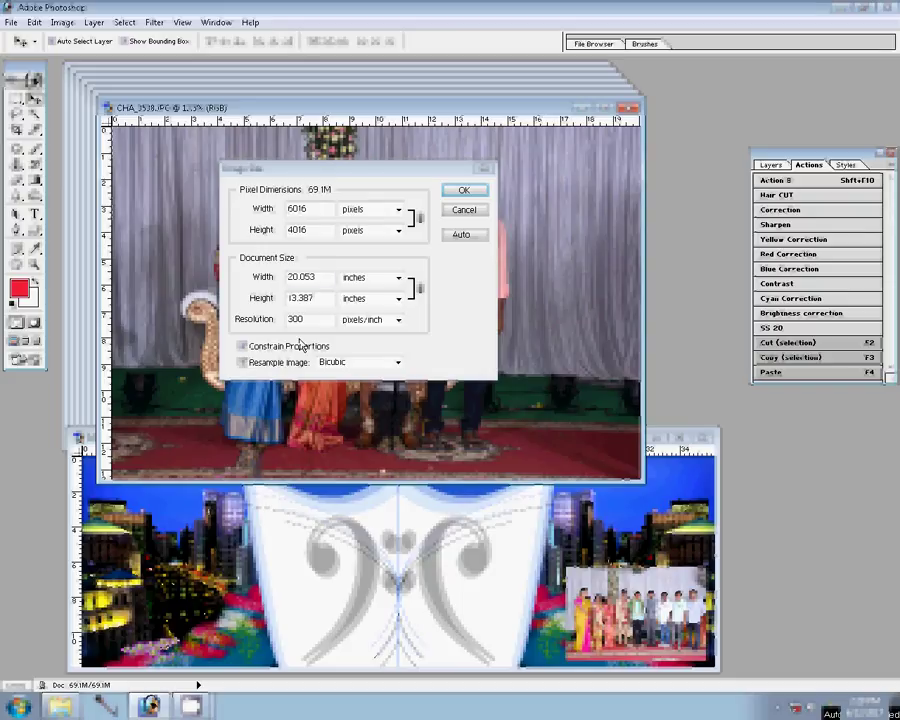
type("8")
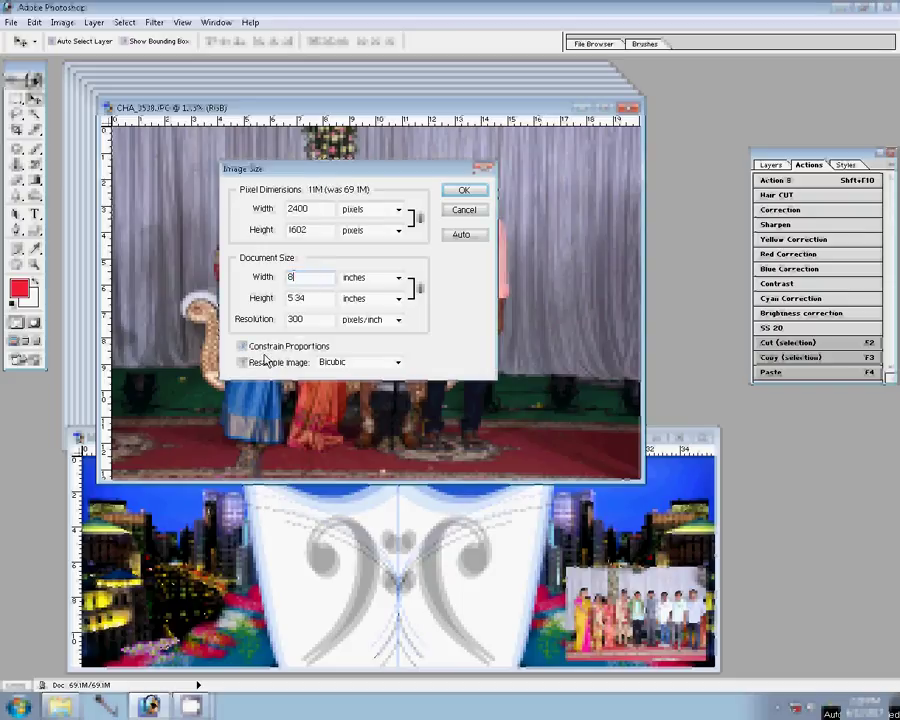
left_click(467, 190)
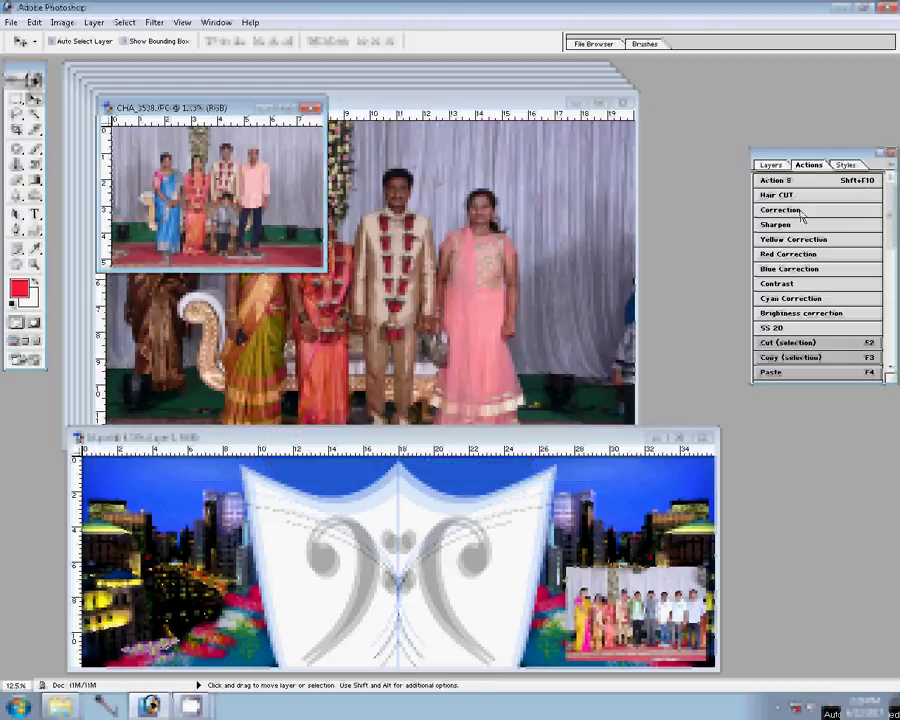
left_click(800, 211)
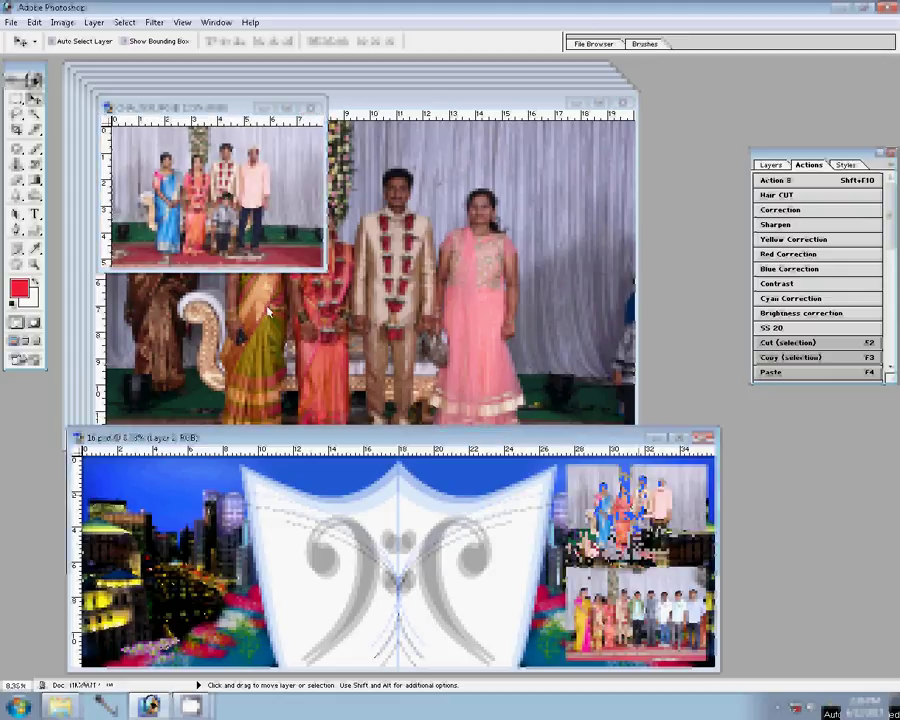
left_click(313, 107)
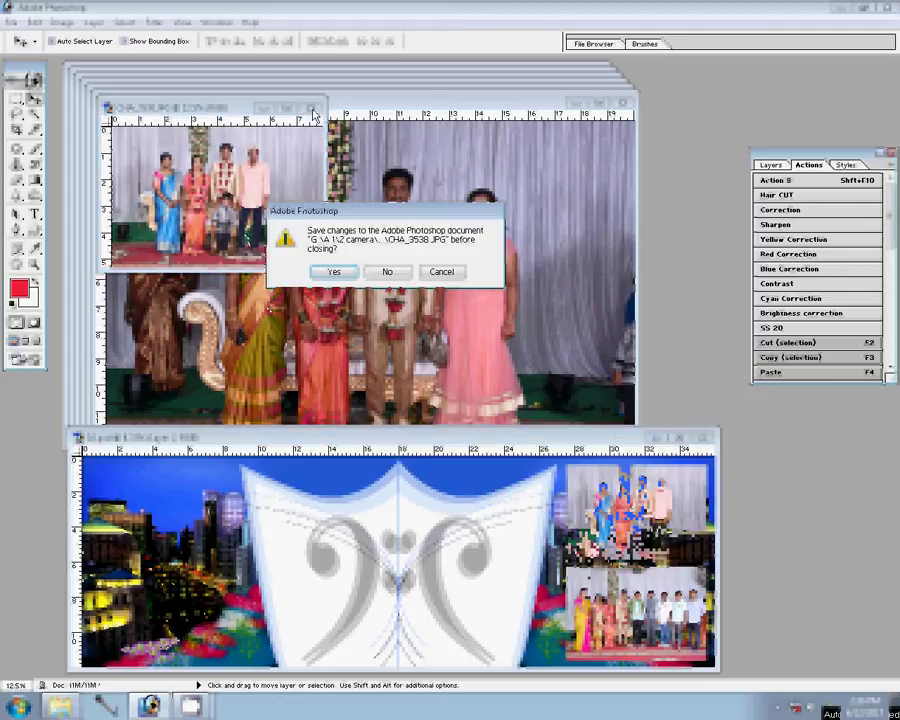
Discard CHA_3538's changes and resize CHA_3537 to 8 inches wide.
left_click(389, 276)
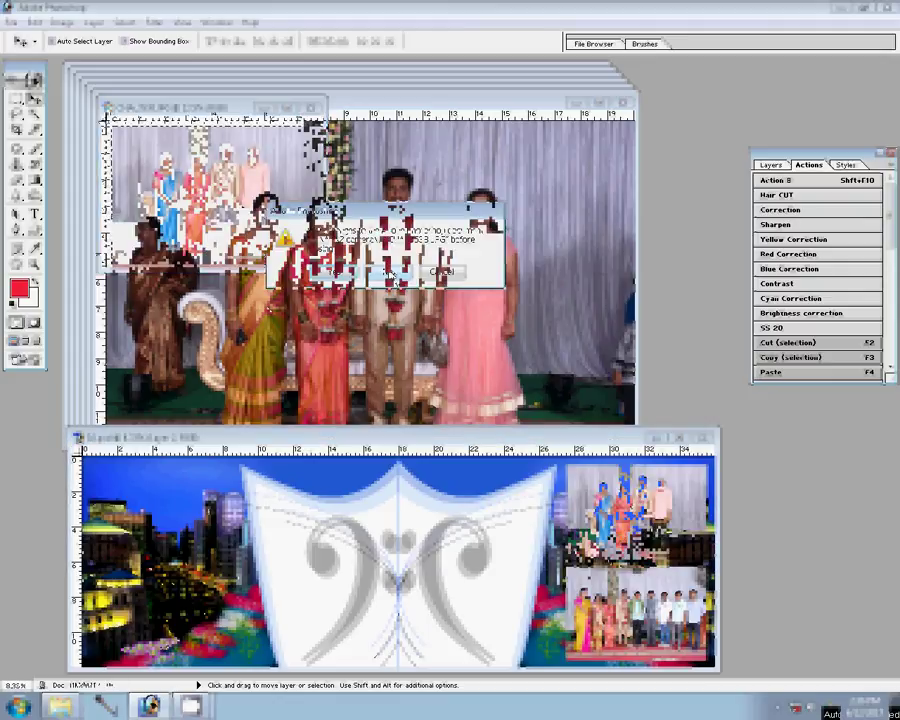
key("z")
left_click(389, 310)
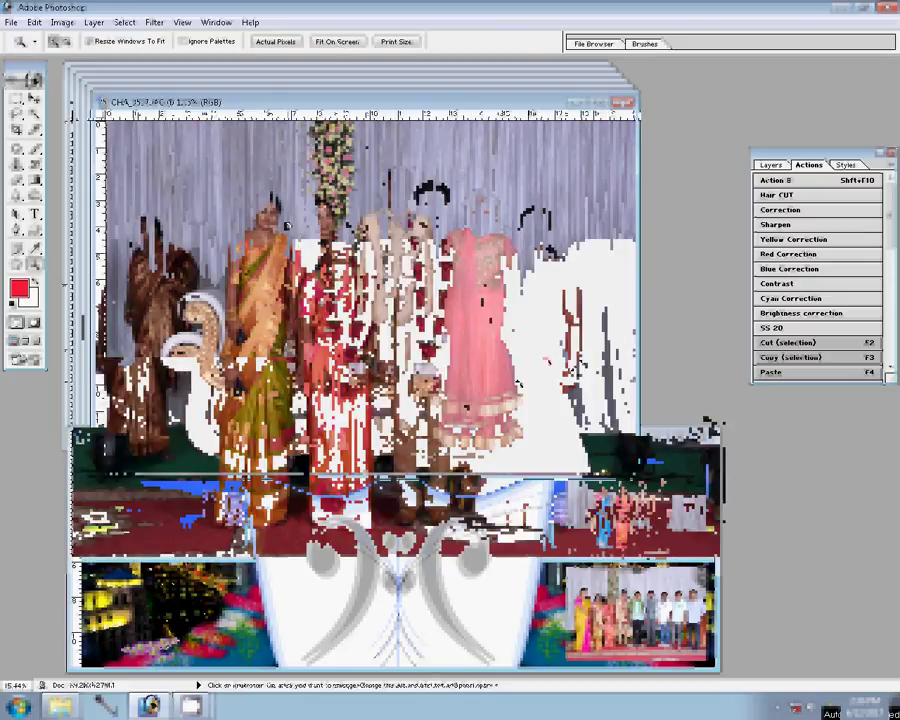
key("ctrl+alt+i")
key("Tab")
key("Tab")
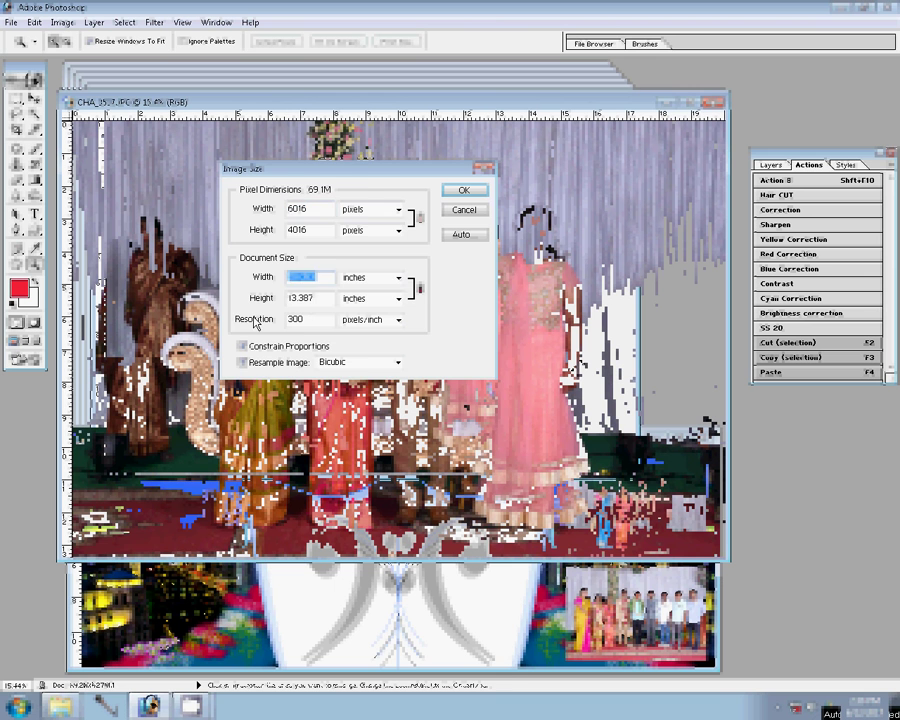
left_click(463, 190)
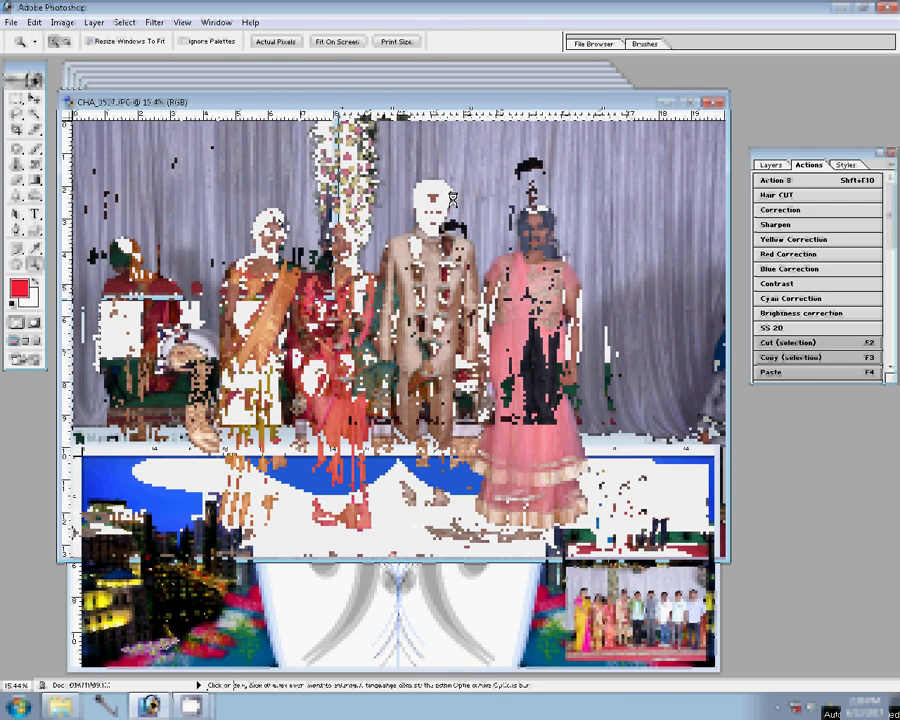
Run the Correction action on CHA_3537, paste it beside the boy photo, and close it.
left_click(333, 41)
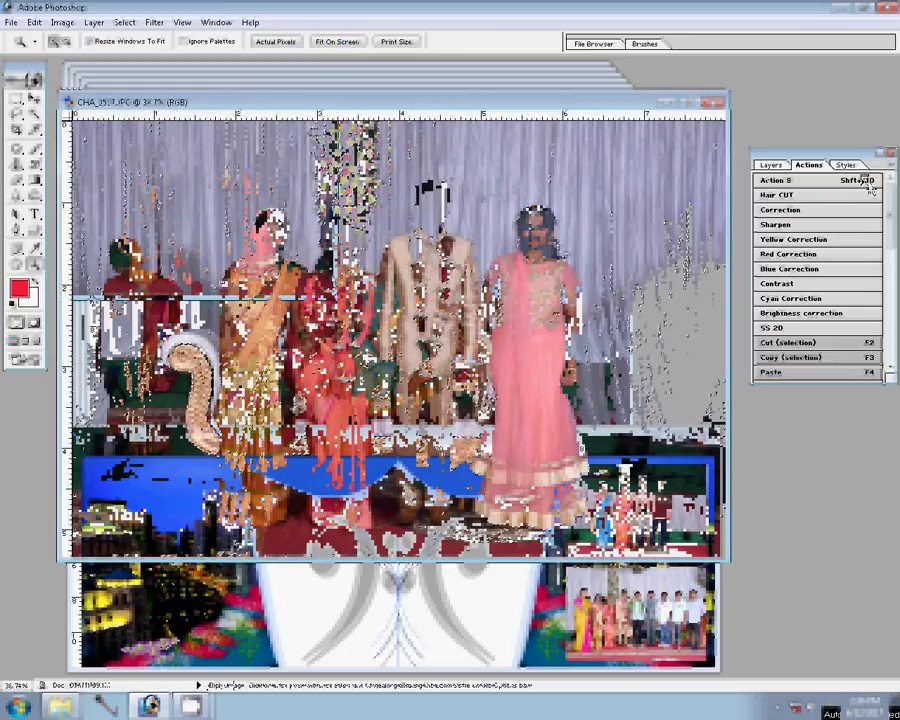
left_click(796, 216)
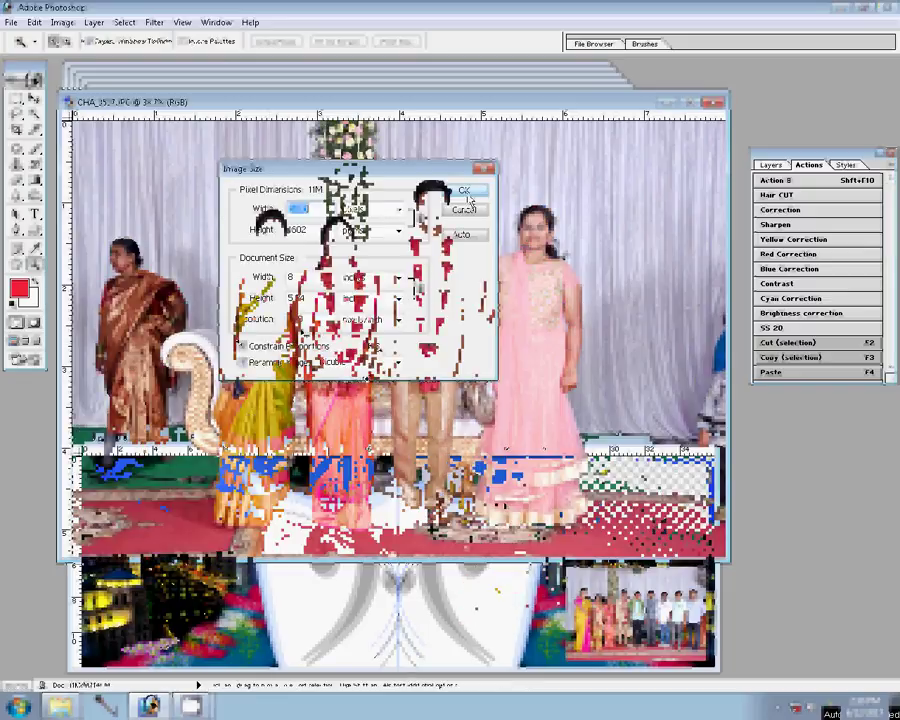
left_click(468, 199)
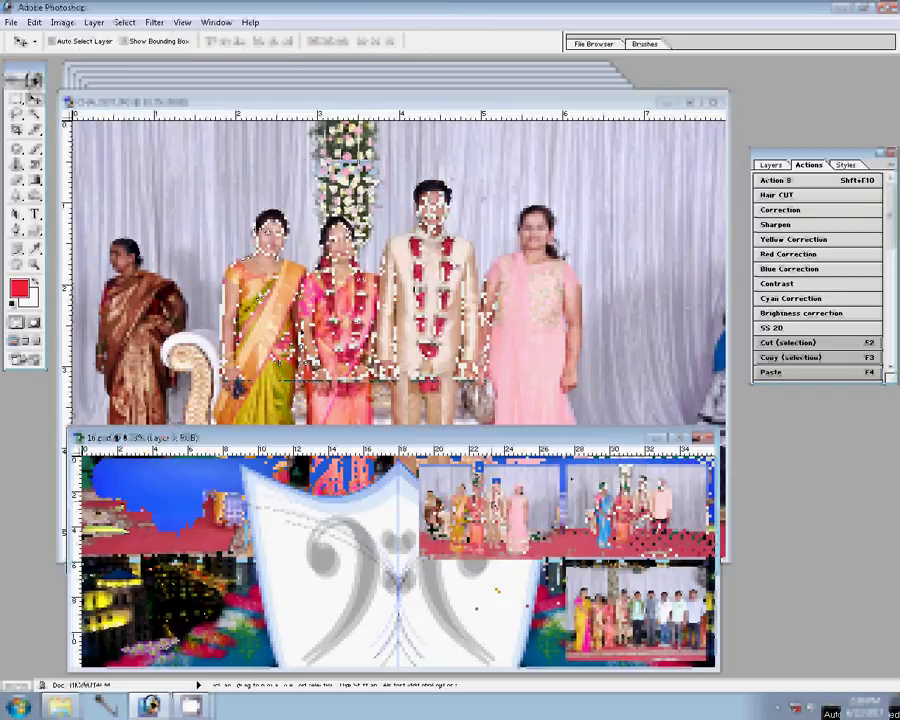
left_click(504, 92)
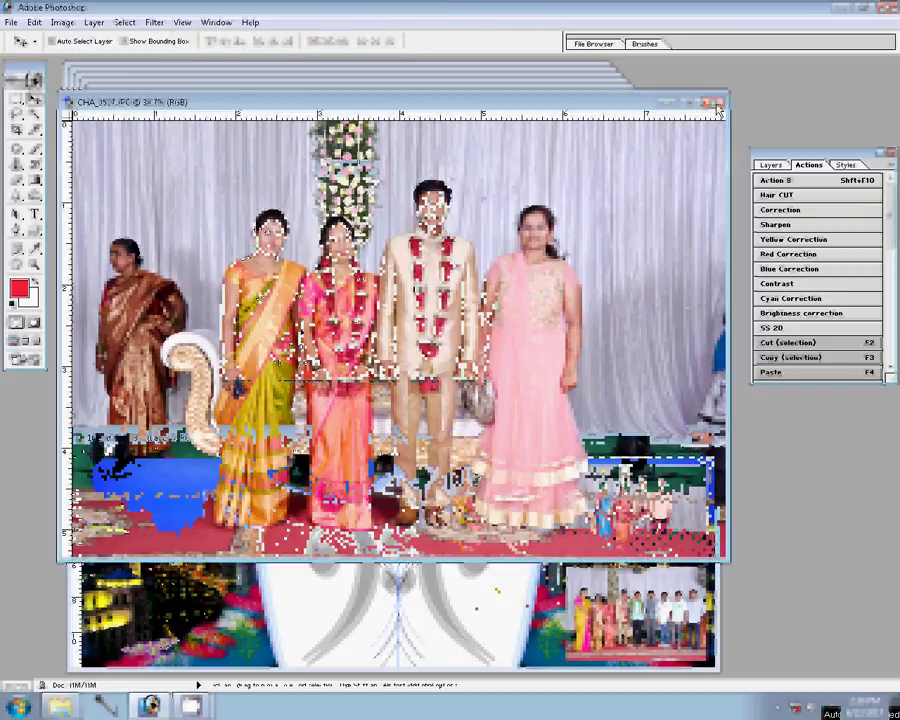
key("ctrl+w")
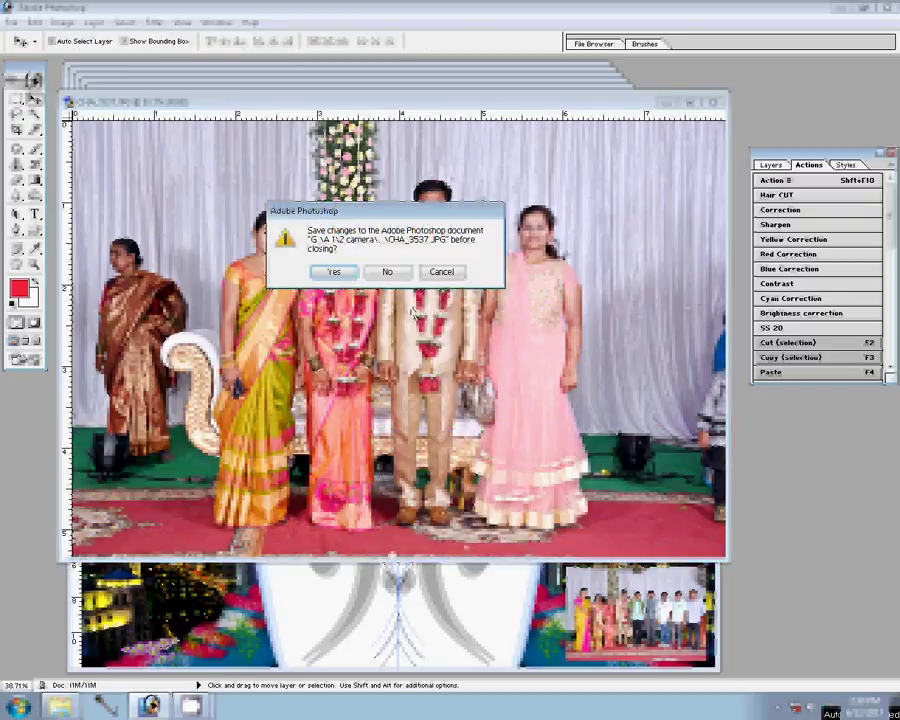
Discard CHA_3537's changes and run the Hair CUT action to place CHA_3535 on the left page.
key("n")
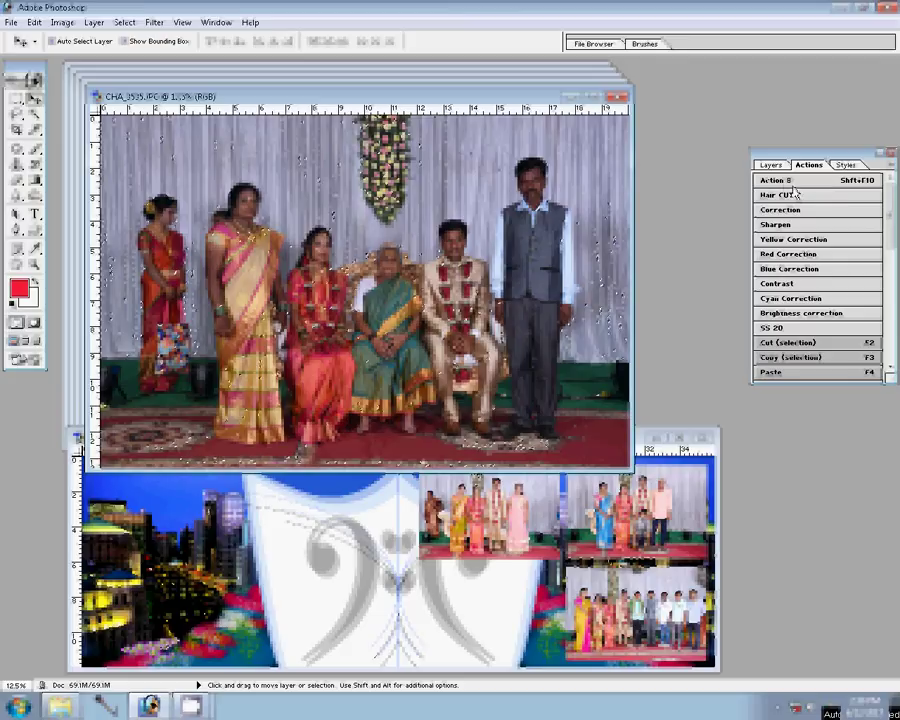
left_click(788, 192)
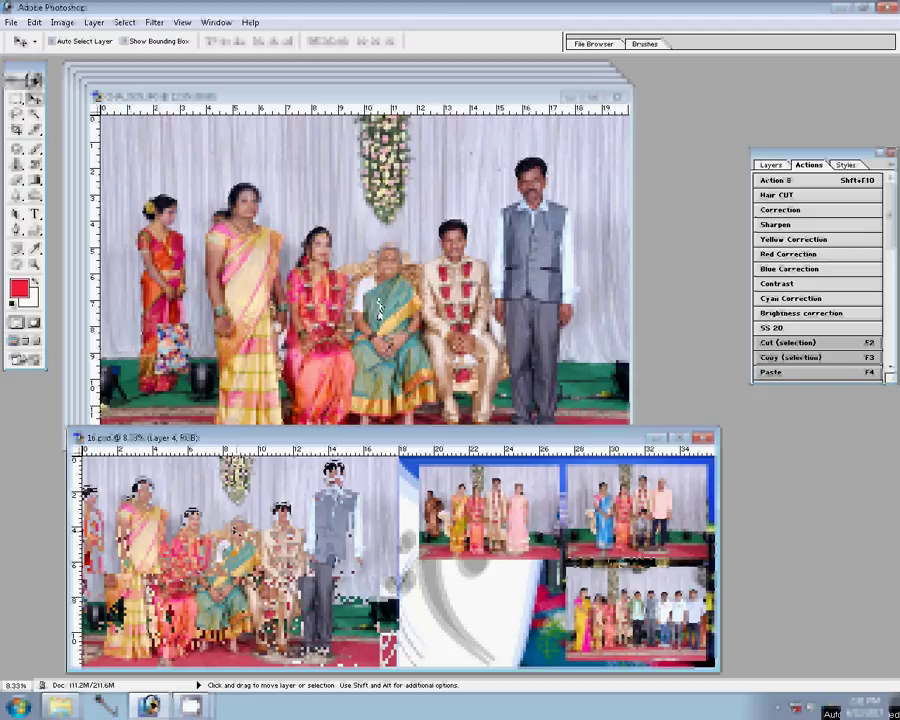
left_click(480, 270)
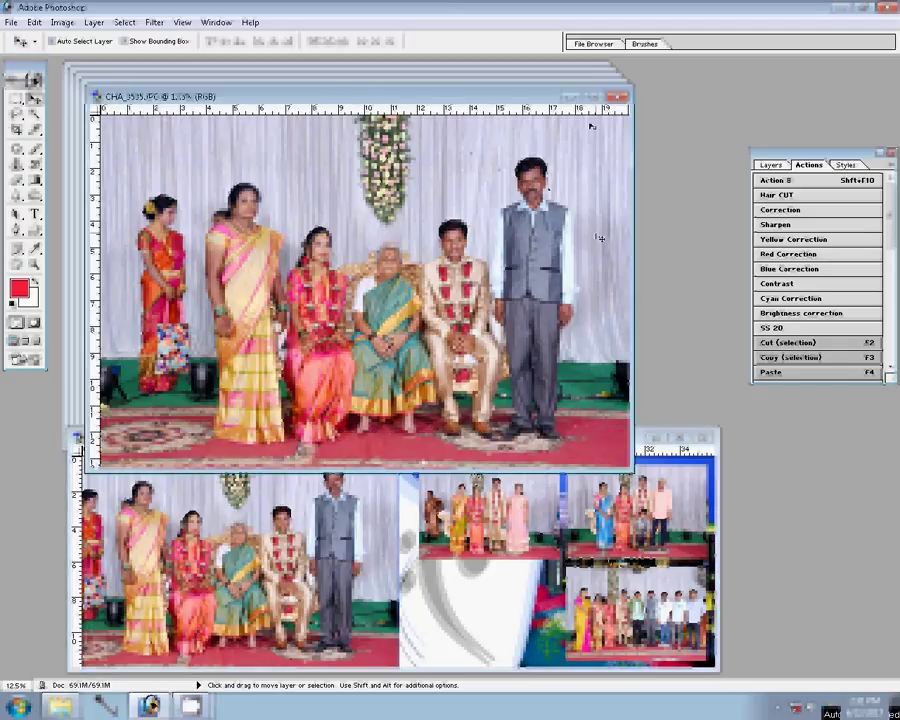
Close CHA_3535 without saving and bring CHA_3521 forward.
key("ctrl+w")
left_click(388, 272)
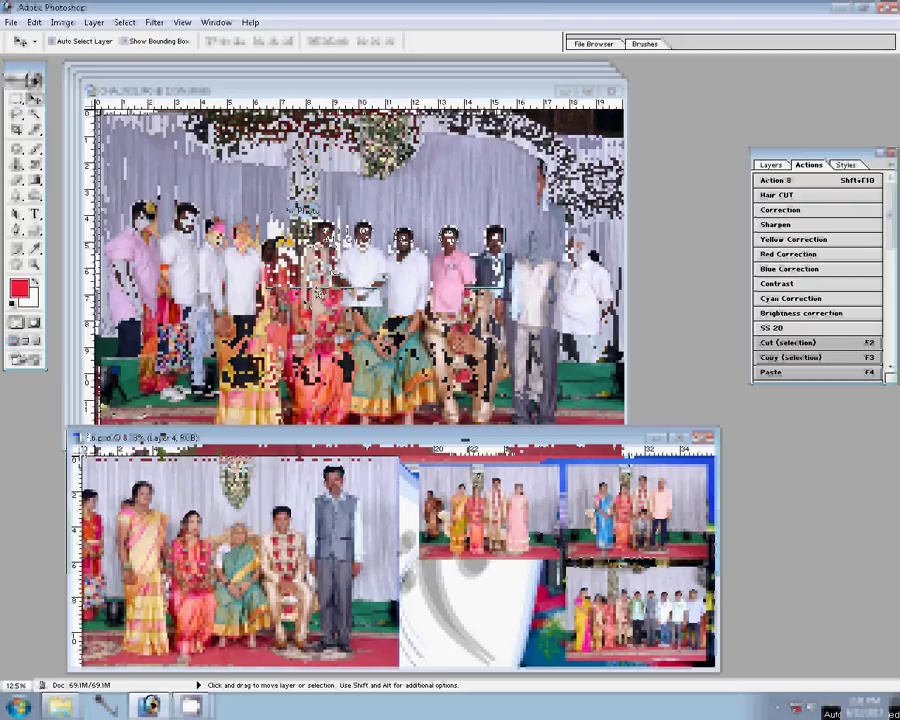
left_click(318, 293)
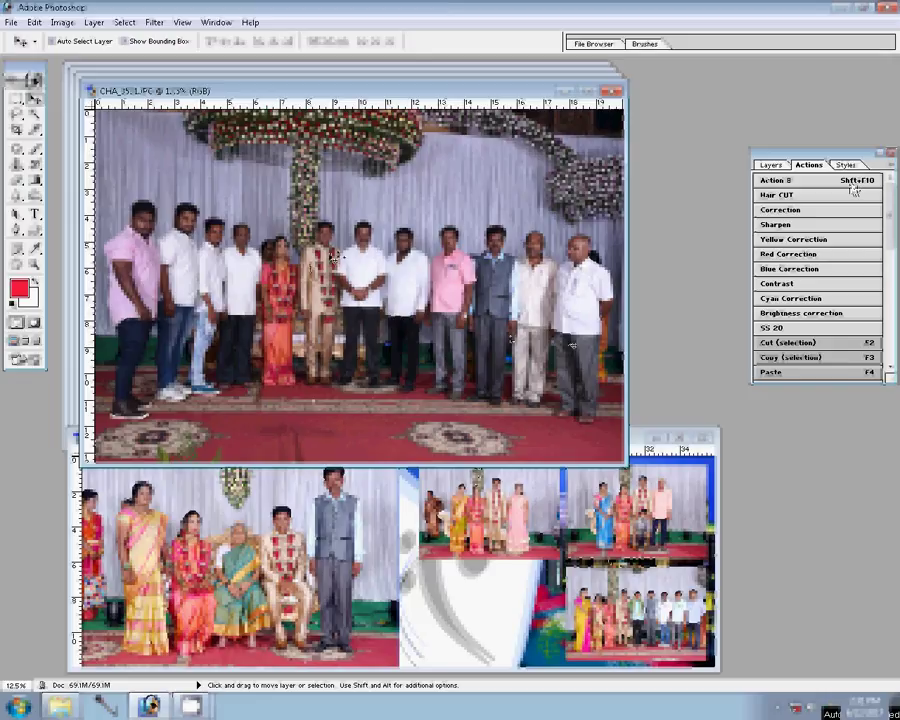
Resize CHA_3521 to 30 inches wide, paste it into the lower-middle slot, and close it.
key("ctrl+alt+i")
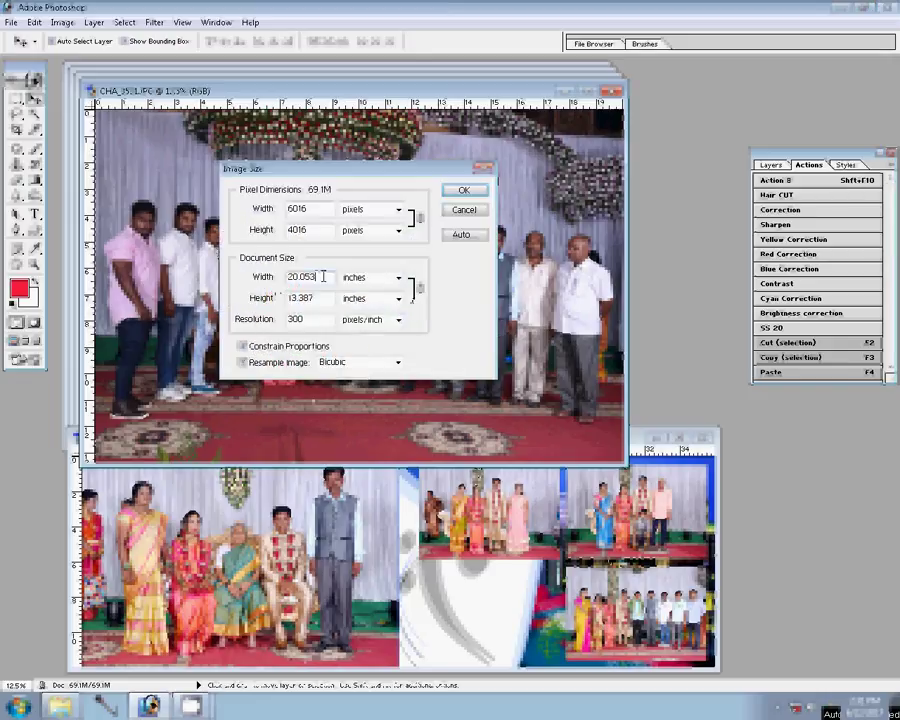
type("30")
left_click(464, 191)
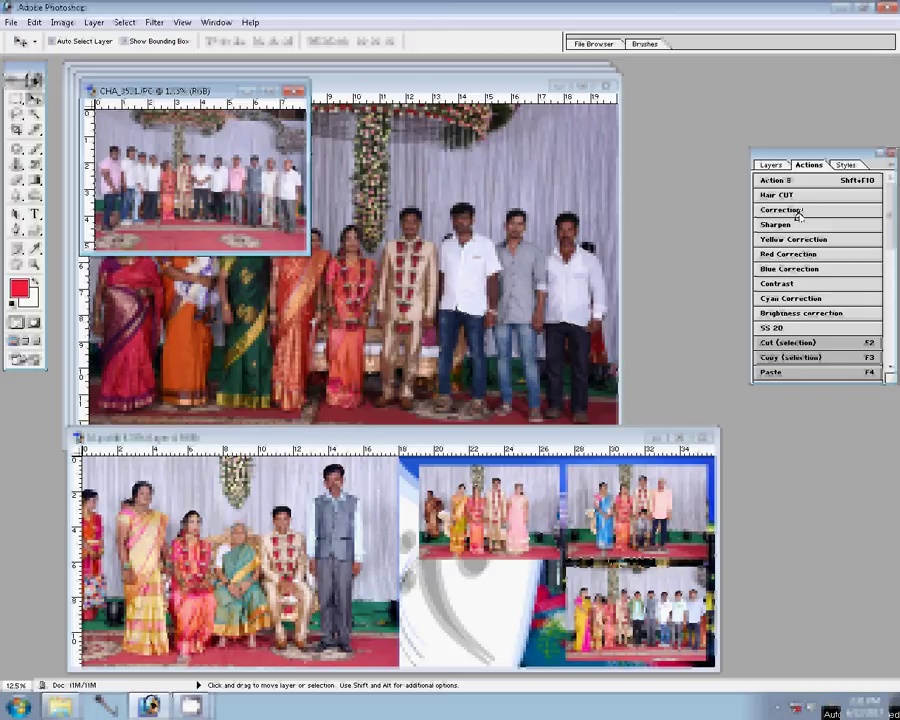
left_click(798, 211)
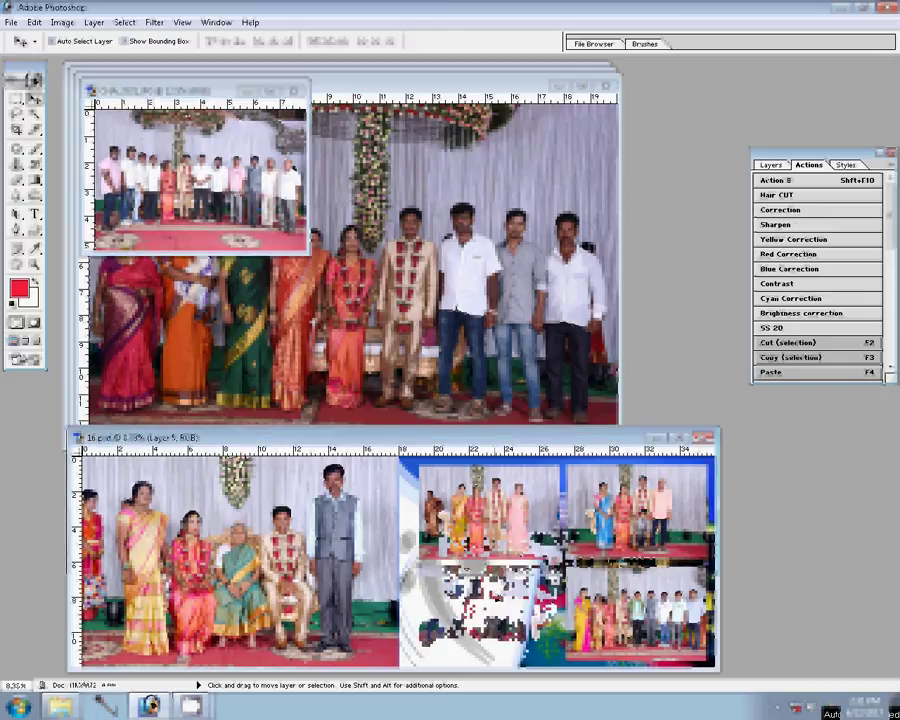
left_click(293, 90)
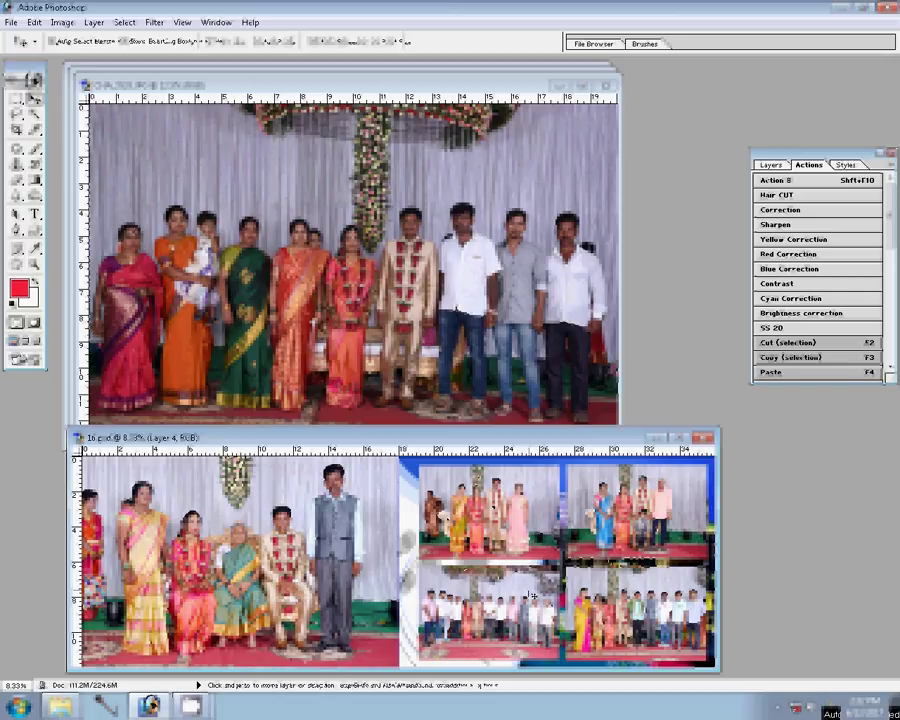
Zoom in on the couple photo and back out, then show the Layers panel with Layers 0–5.
key("z")
left_click_drag(561, 553, 420, 462)
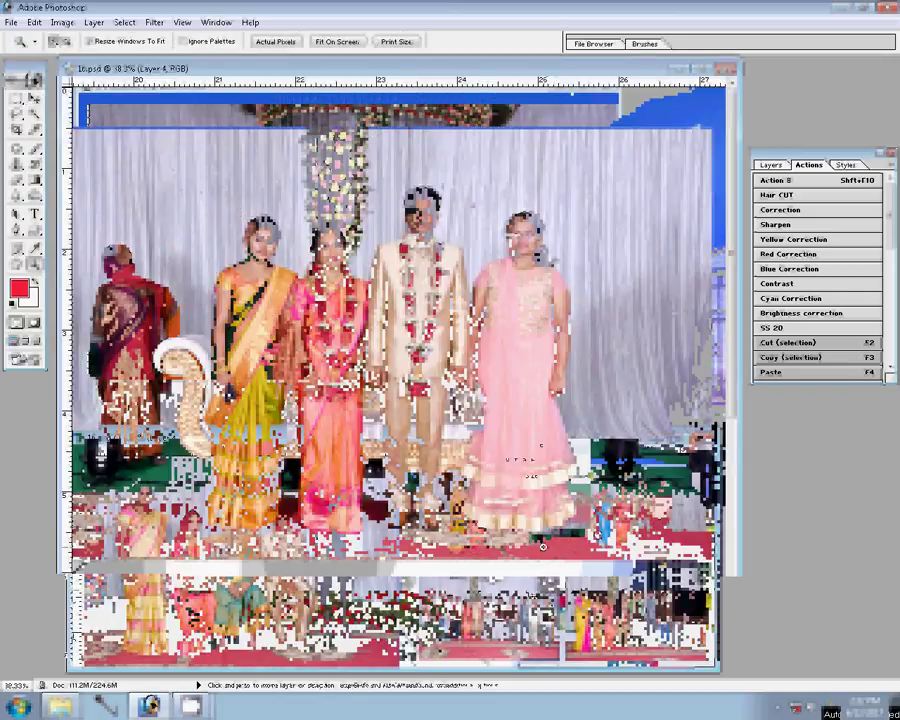
left_click(543, 546, "alt")
key("v")
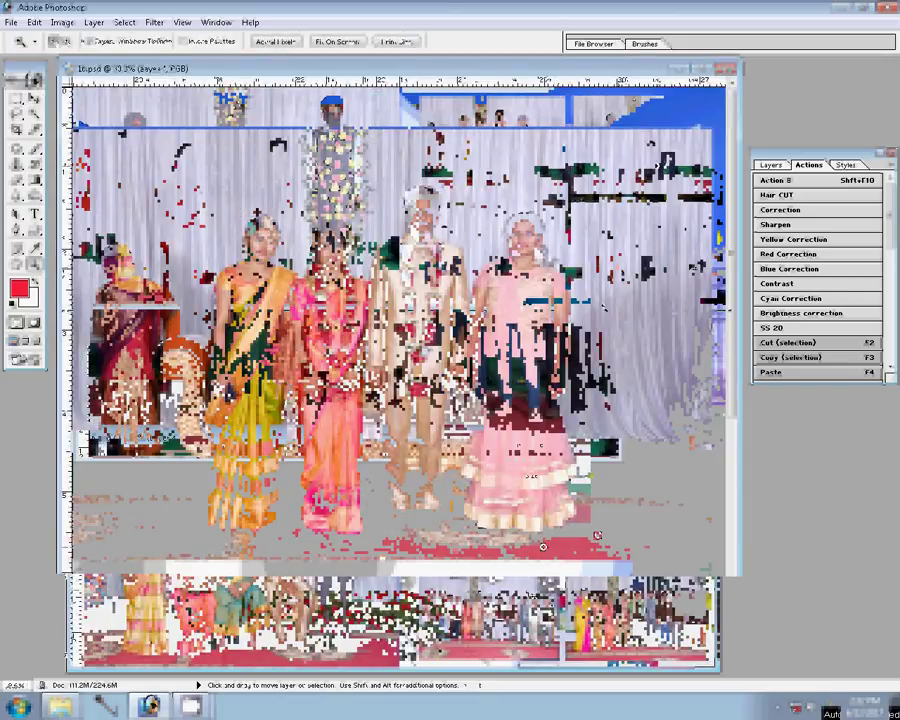
left_click(772, 166)
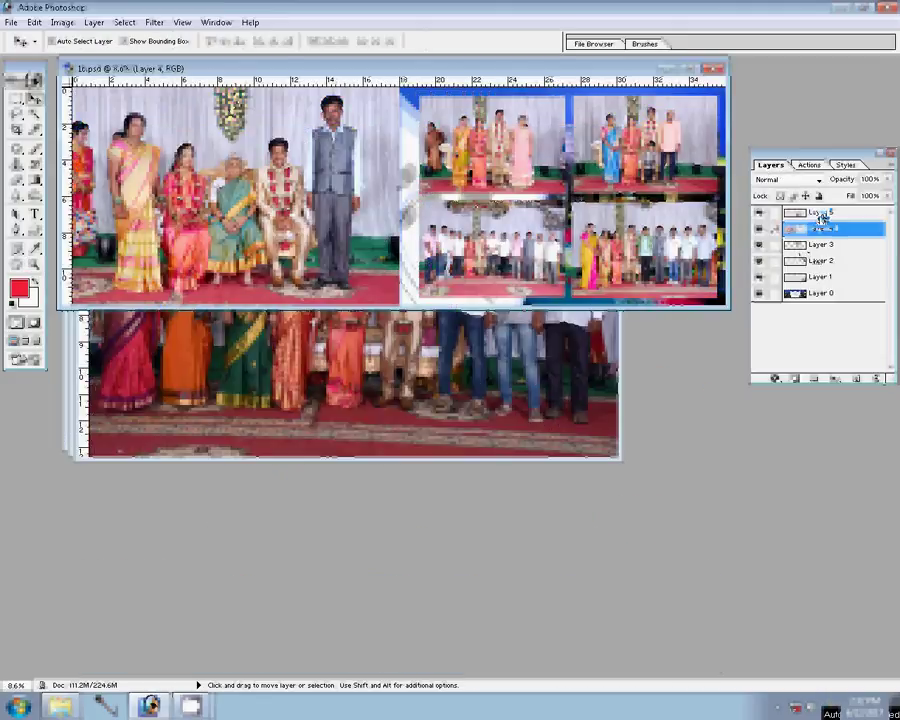
Merge Layers 5, 4, 3 and 2 down into Layer 1, leaving it above Layer 0.
left_click(822, 213)
key("ctrl+e")
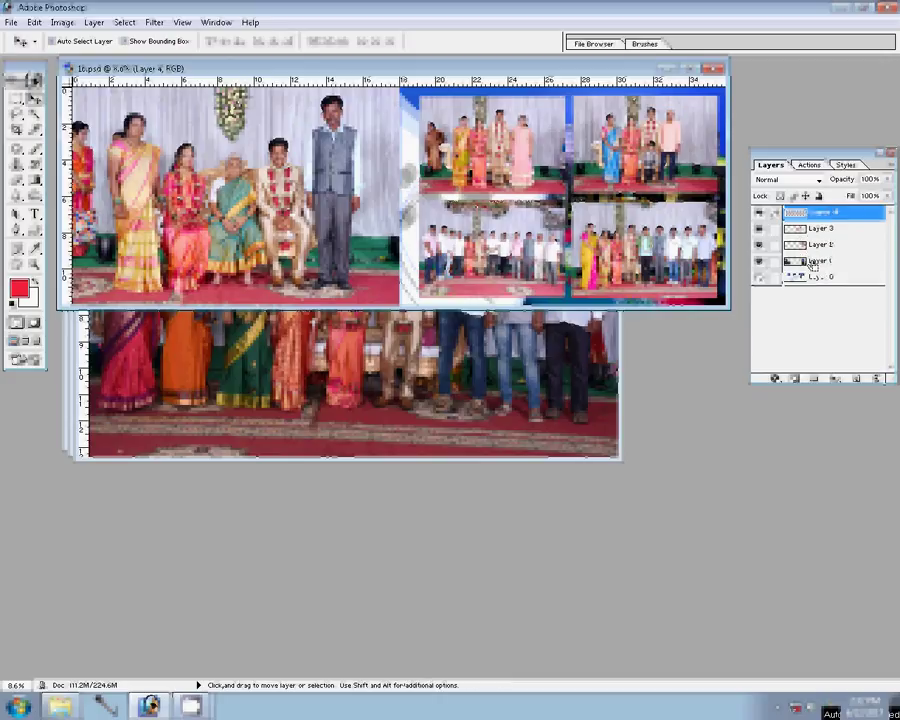
key("ctrl+e")
key("ctrl+e")
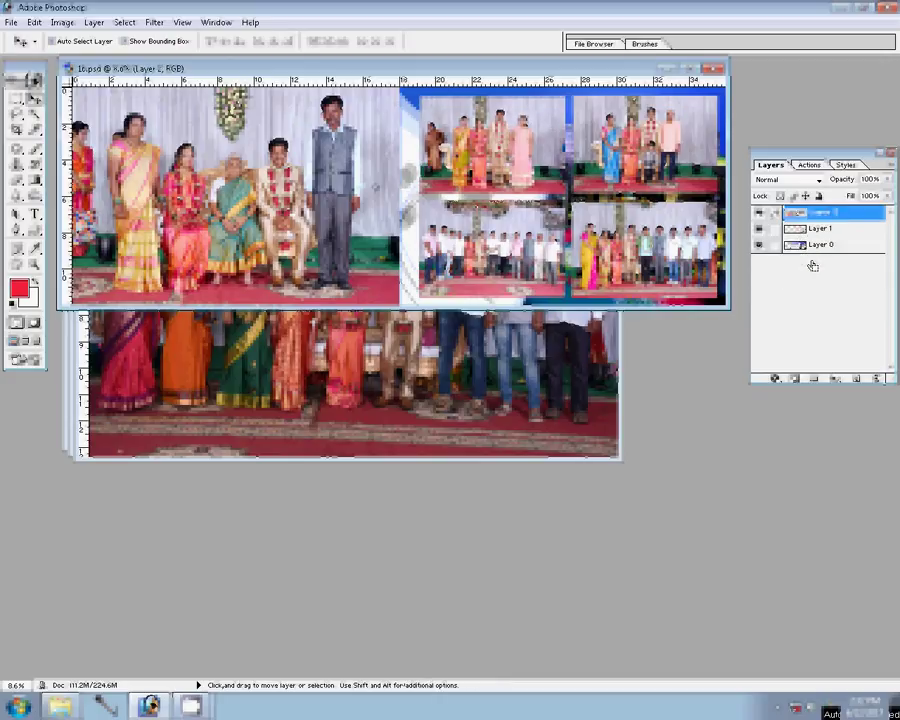
key("ctrl+e")
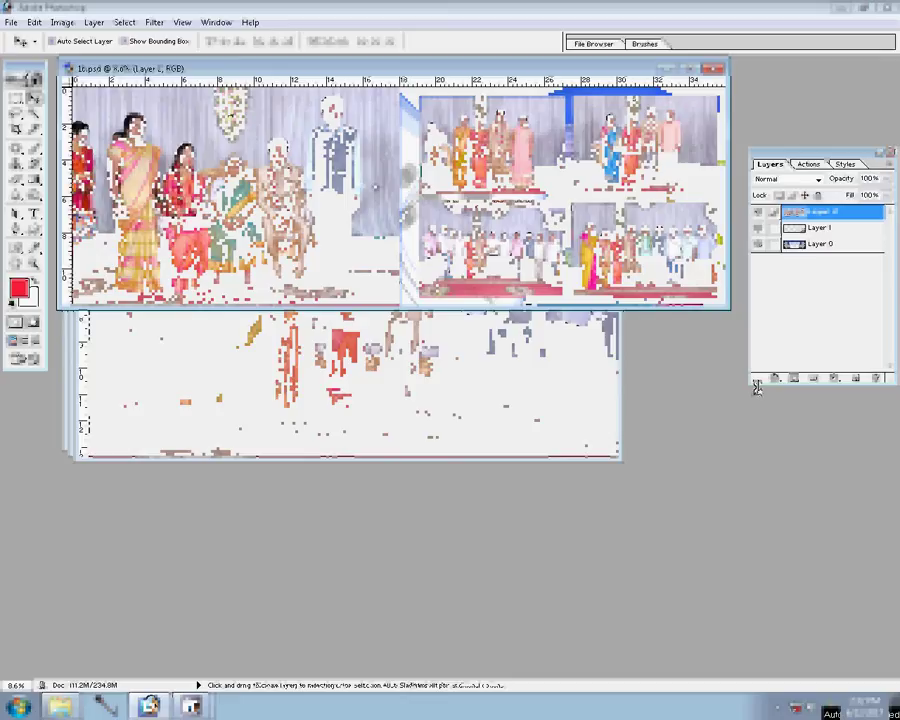
key("F7")
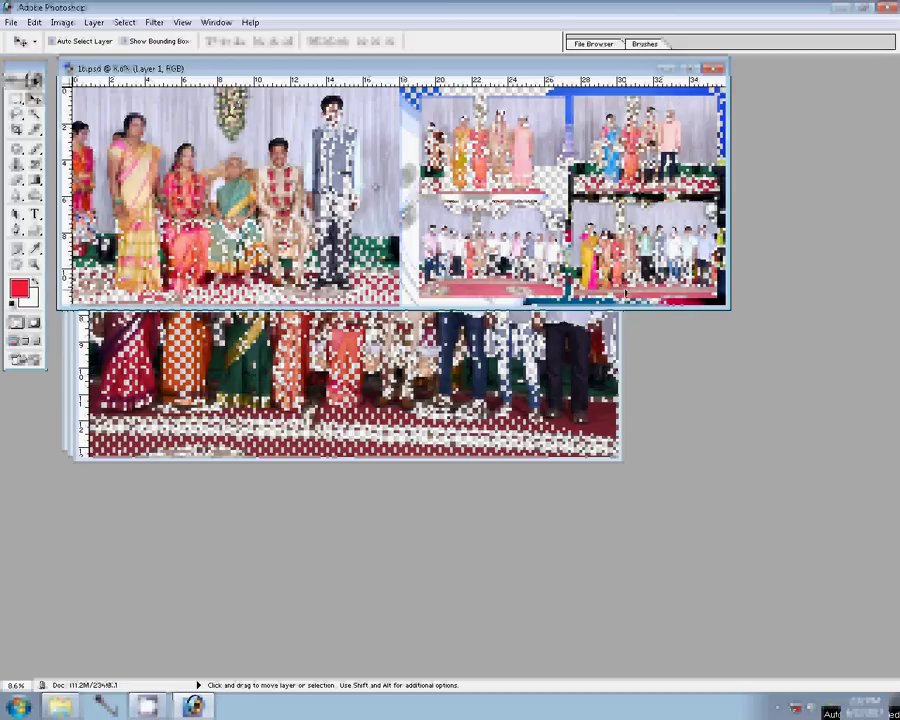
key("F7")
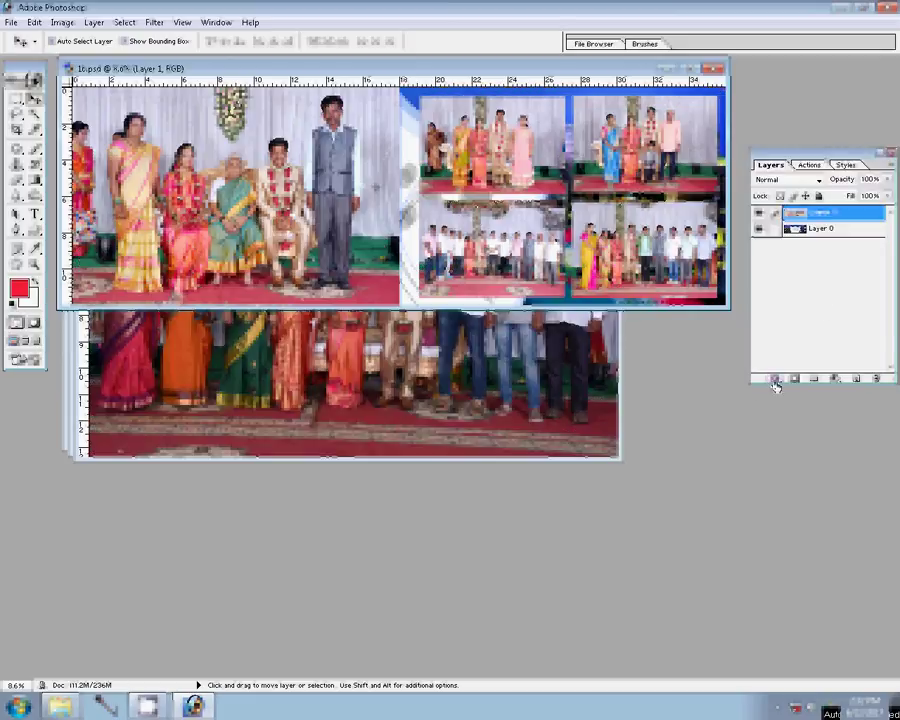
Give Layer 1 a pattern-filled Stroke effect with an enlarged pattern scale.
left_click(775, 382)
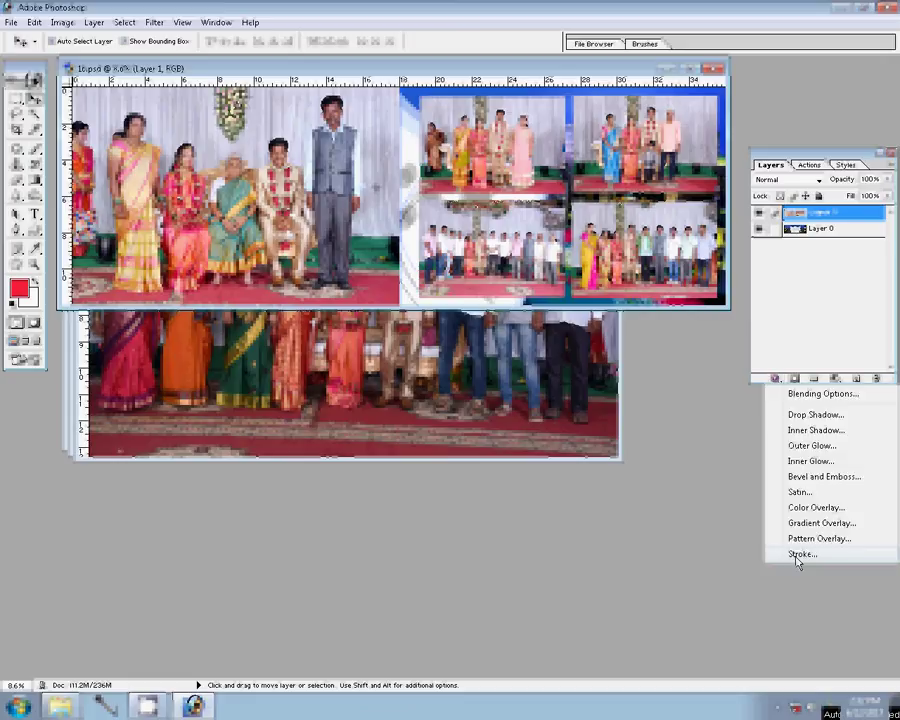
left_click(800, 554)
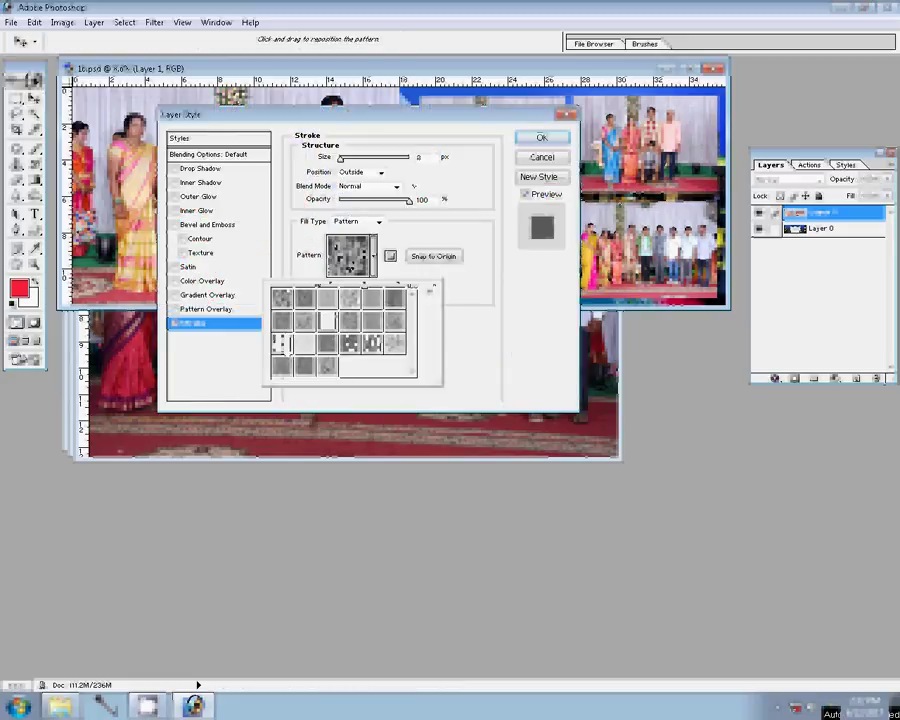
double_click(372, 298)
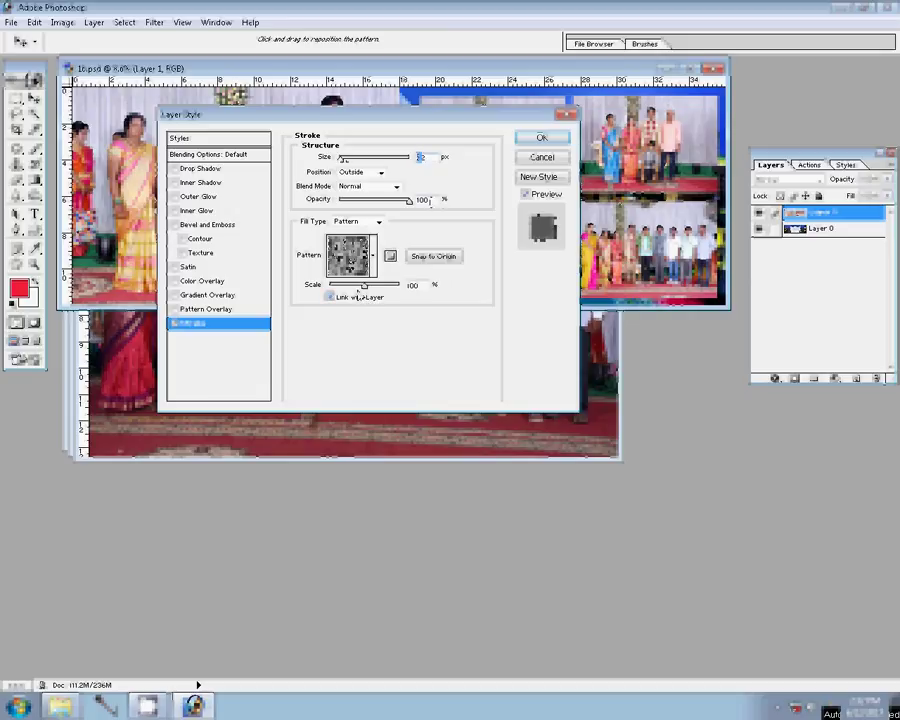
left_click_drag(363, 287, 404, 289)
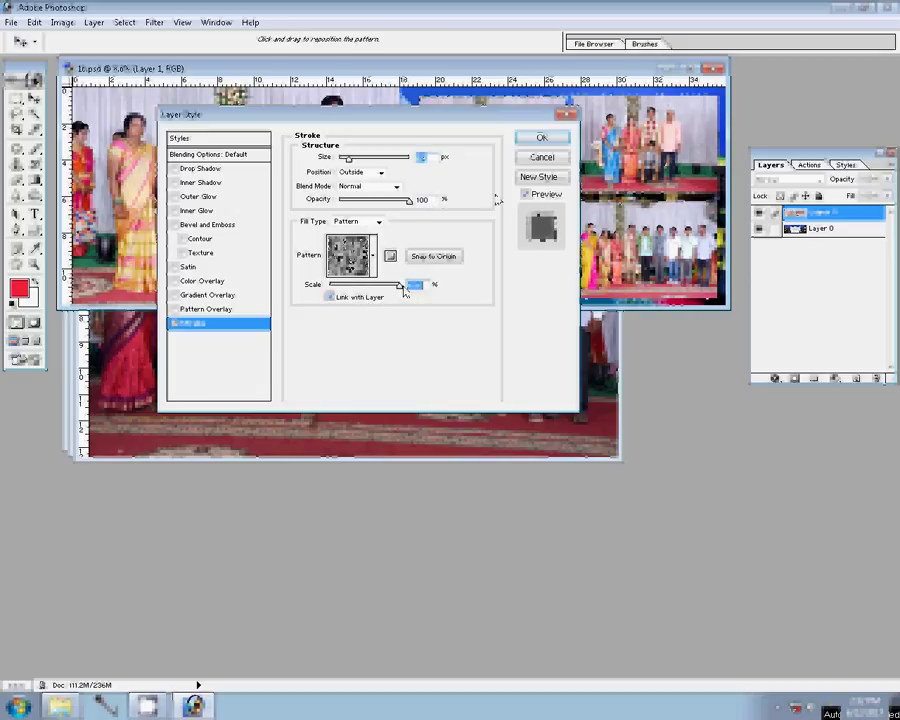
left_click(540, 140)
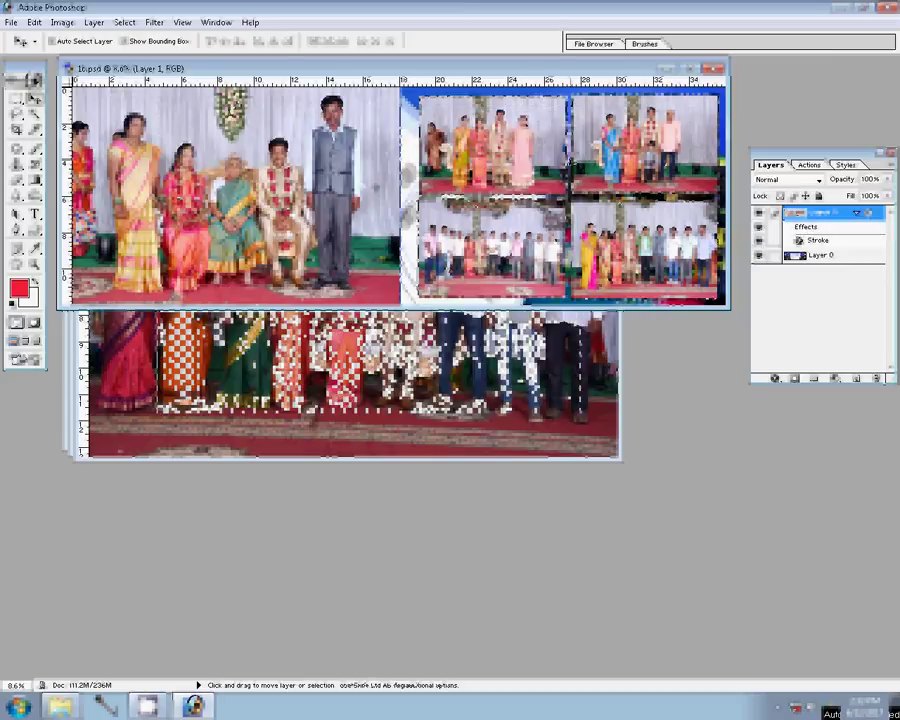
key("ctrl+shift+s")
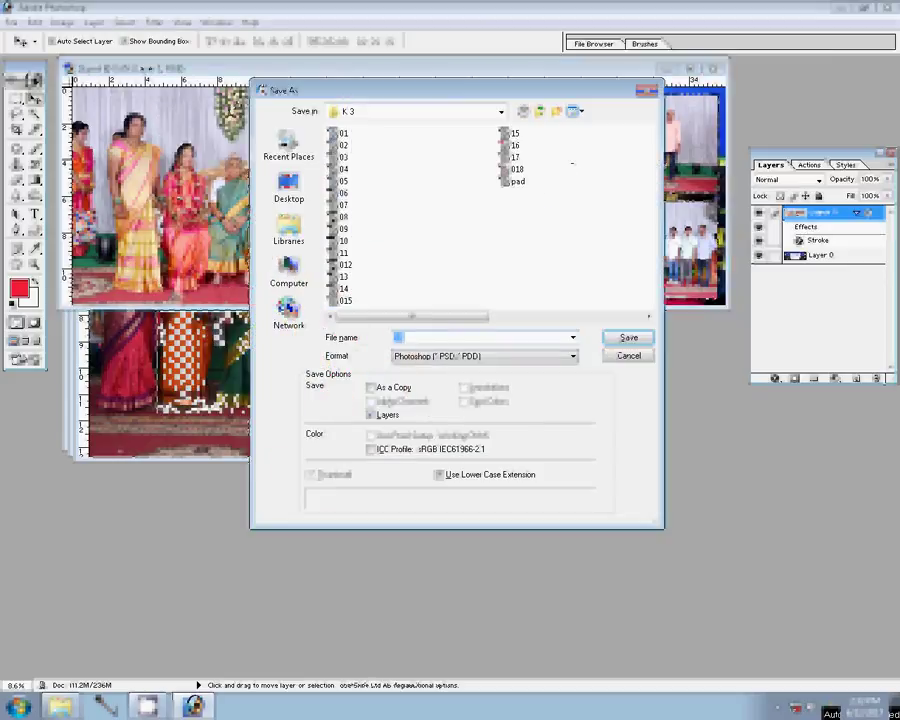
Save the spread as PSD '41' in Local Disk (G:) > 00 and close it.
key("BackSpace")
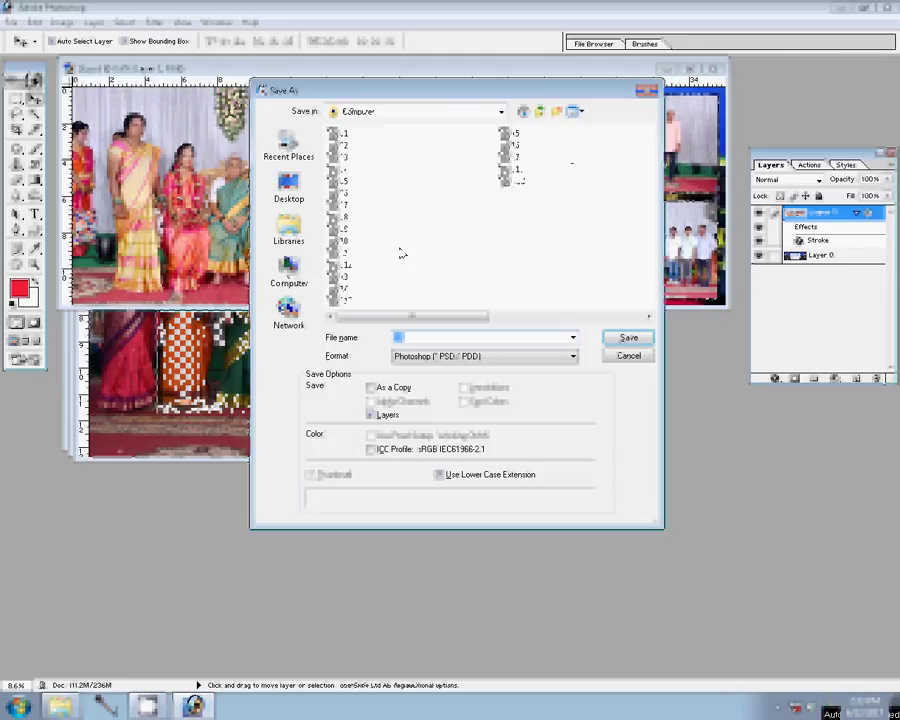
key("BackSpace")
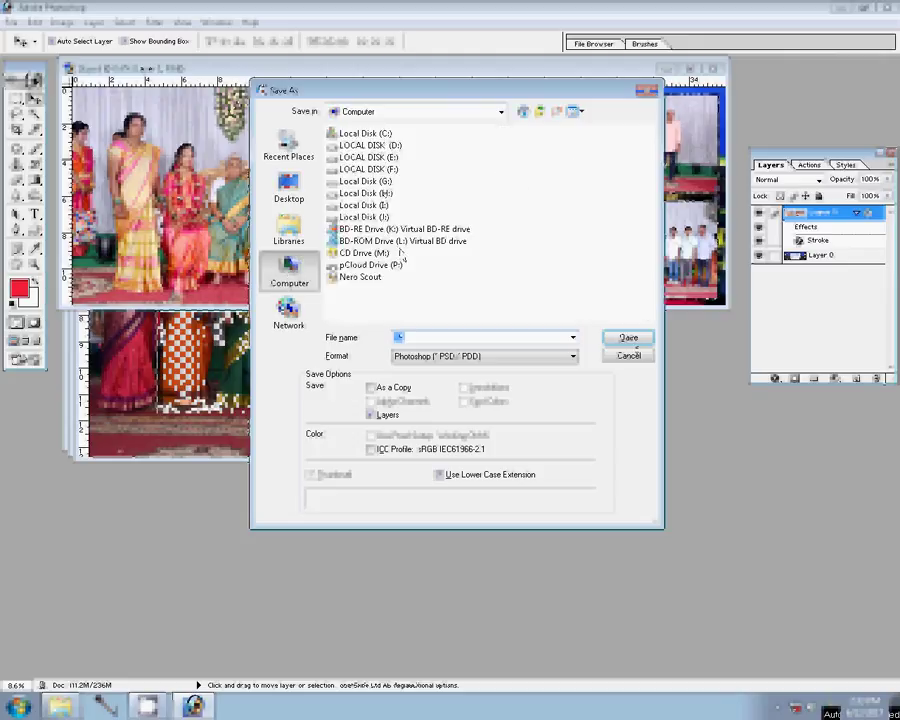
double_click(365, 181)
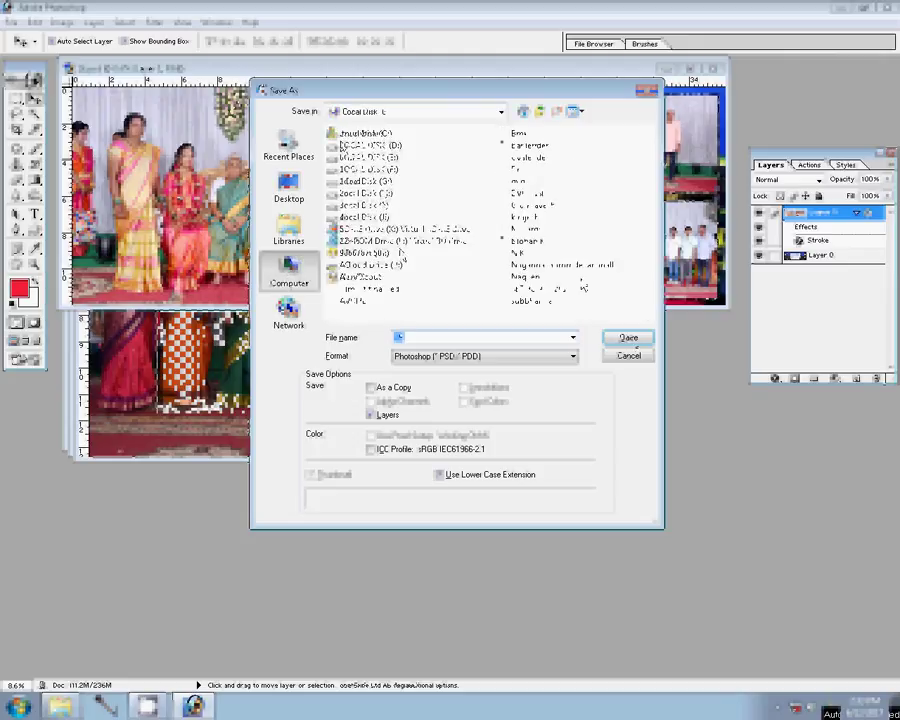
left_click(606, 337)
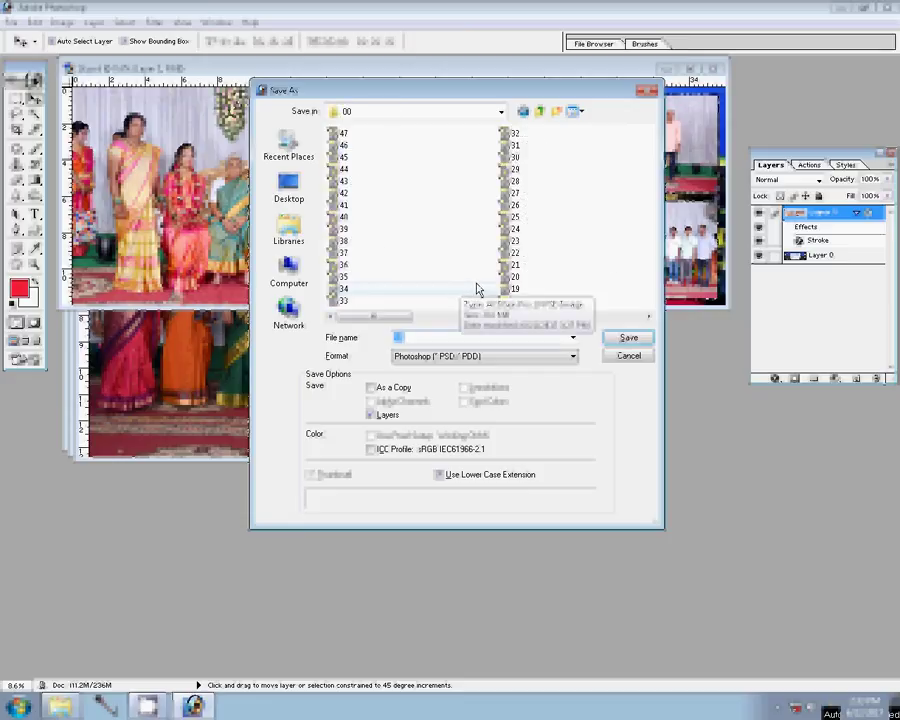
type("4")
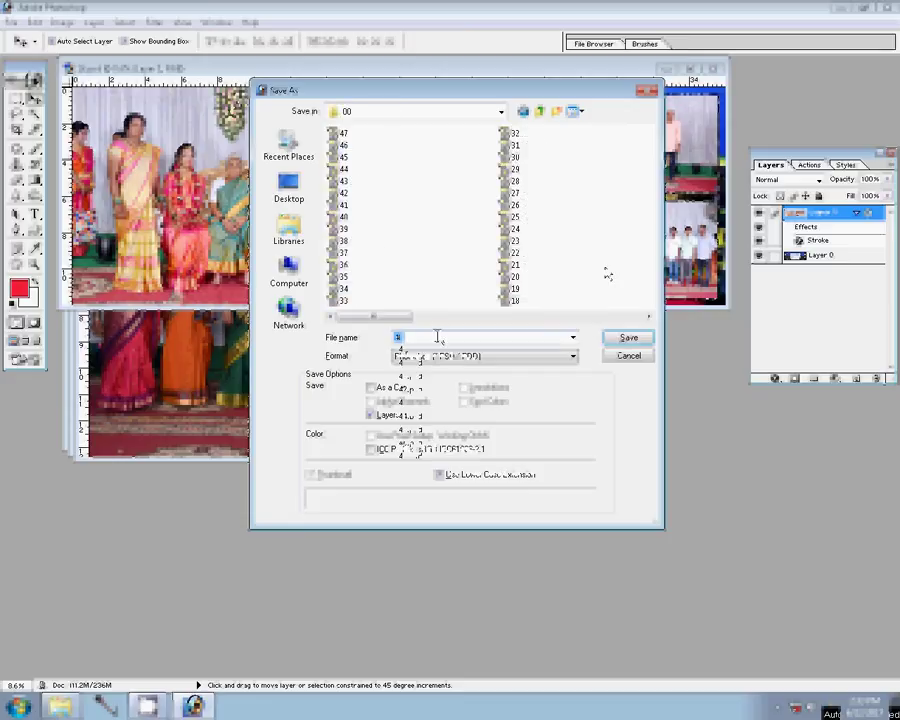
type("1")
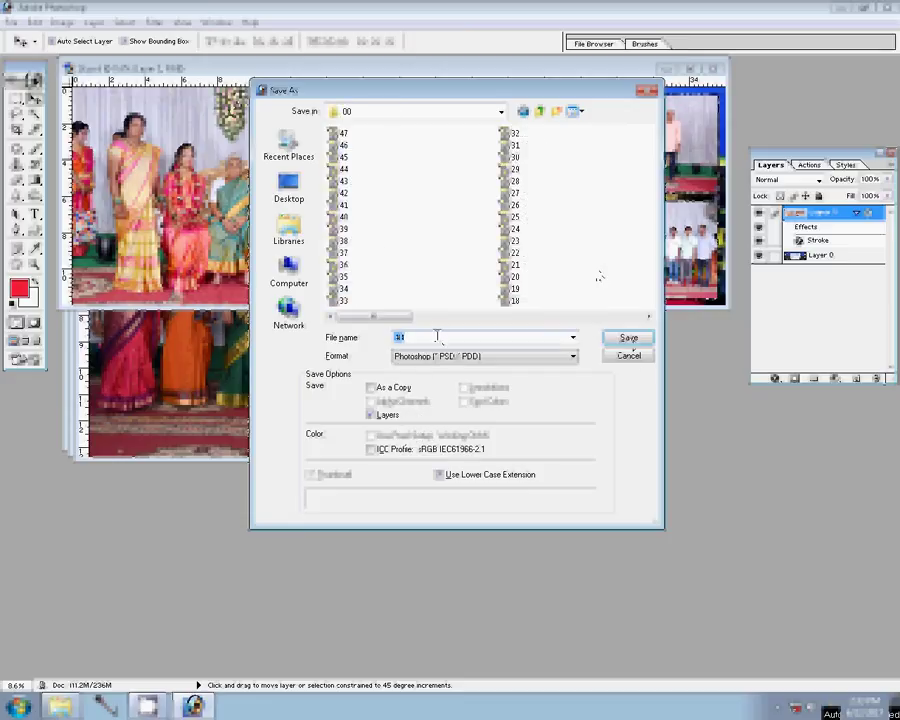
key("Return")
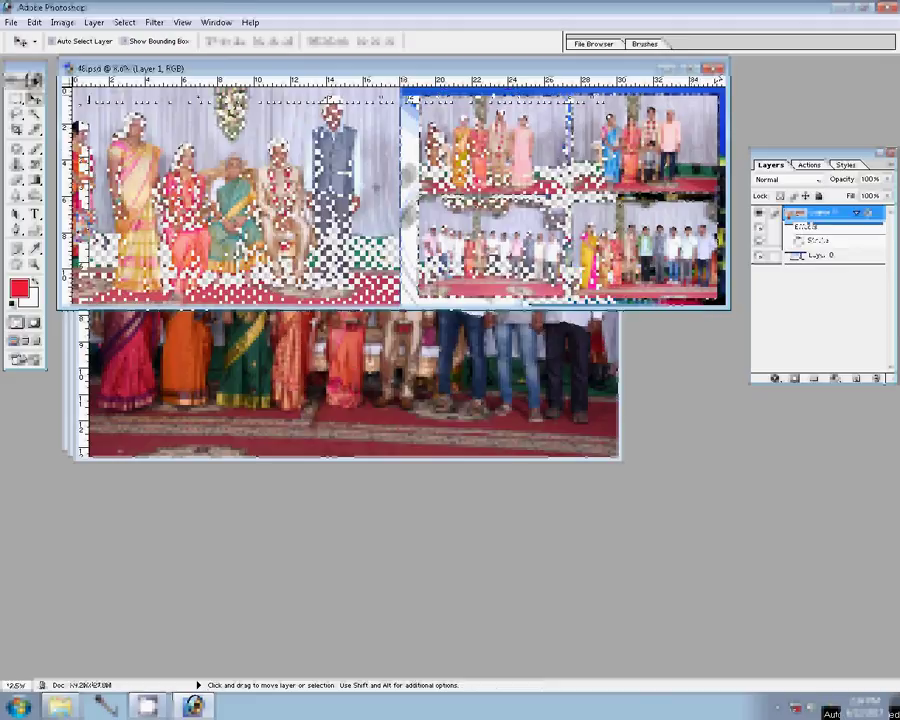
left_click(716, 68)
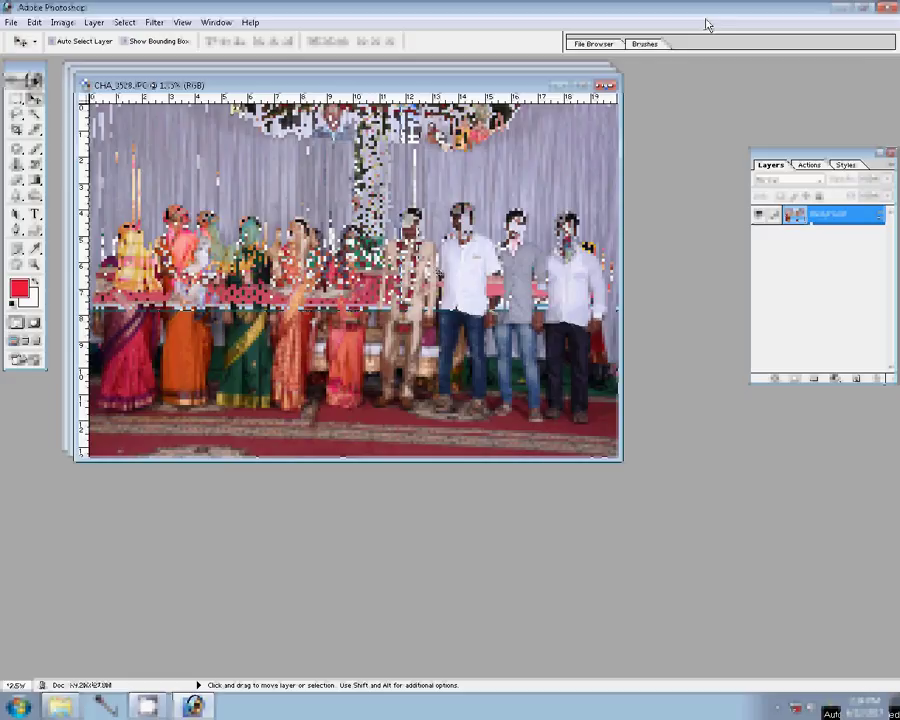